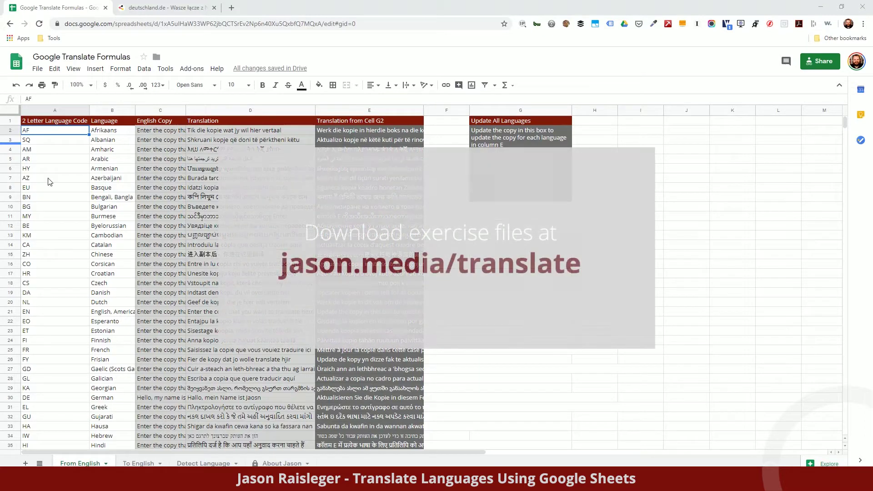
# Step: Start making a copy of the spreadsheet, cancel it, and inspect the D2 translation formula
pyautogui.click(38, 69)
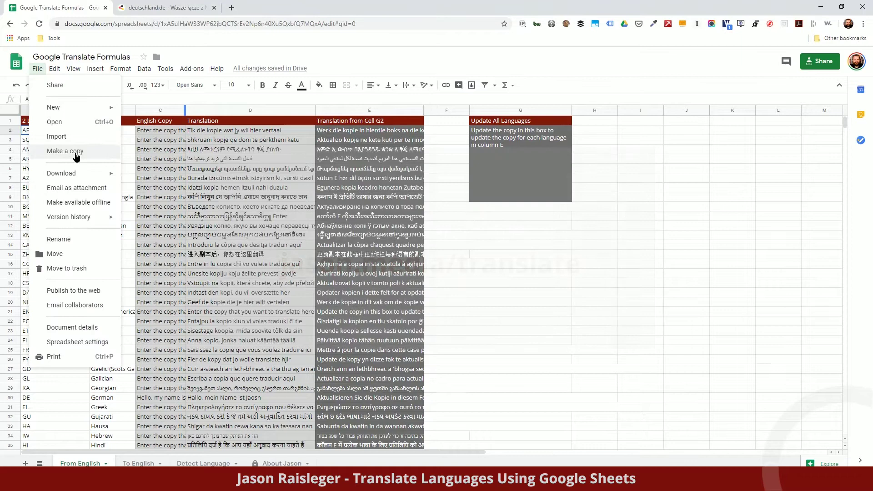
pyautogui.click(47, 151)
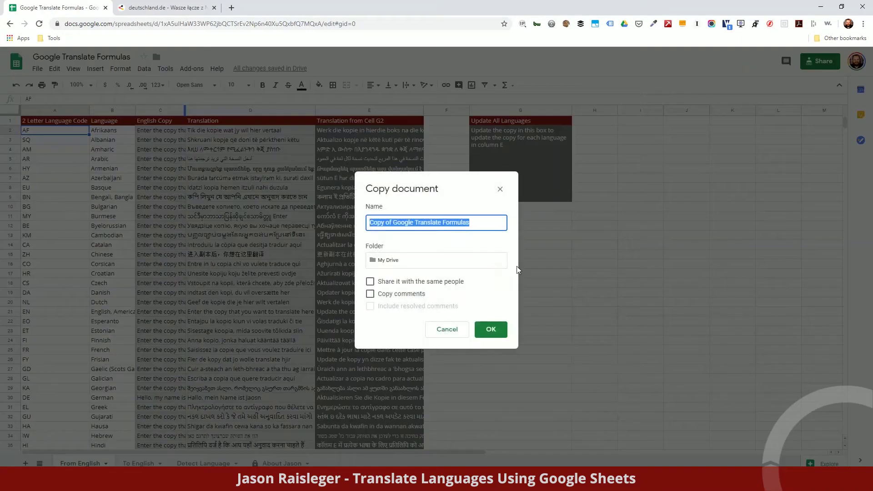
pyautogui.click(445, 335)
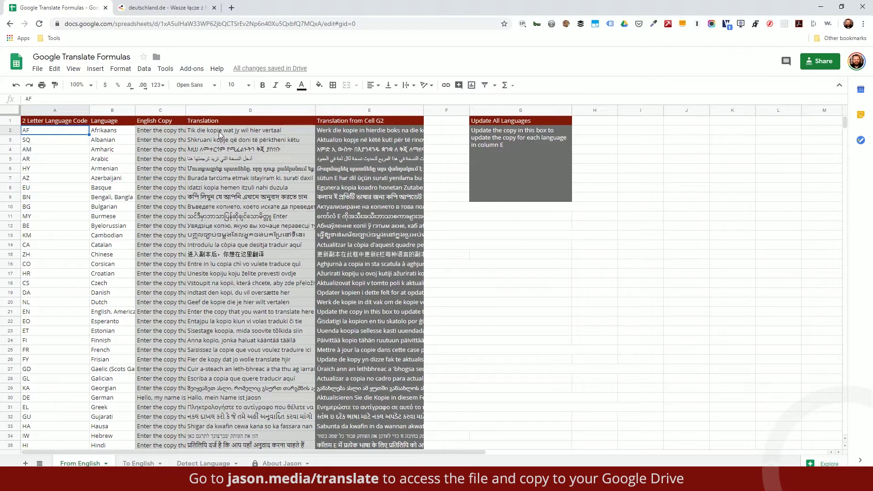
pyautogui.click(221, 133)
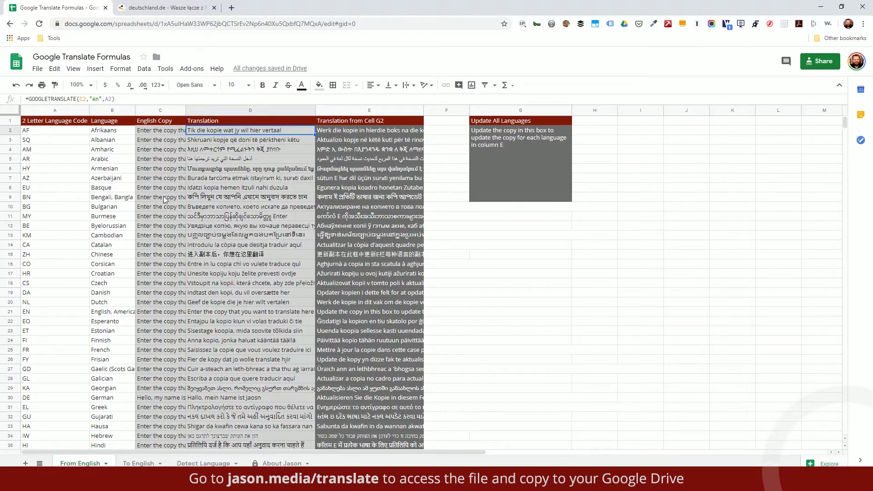
# Step: Change the German row's English copy in C30 to a happy birthday phrase and check D30
pyautogui.scroll(-4, 163, 285)
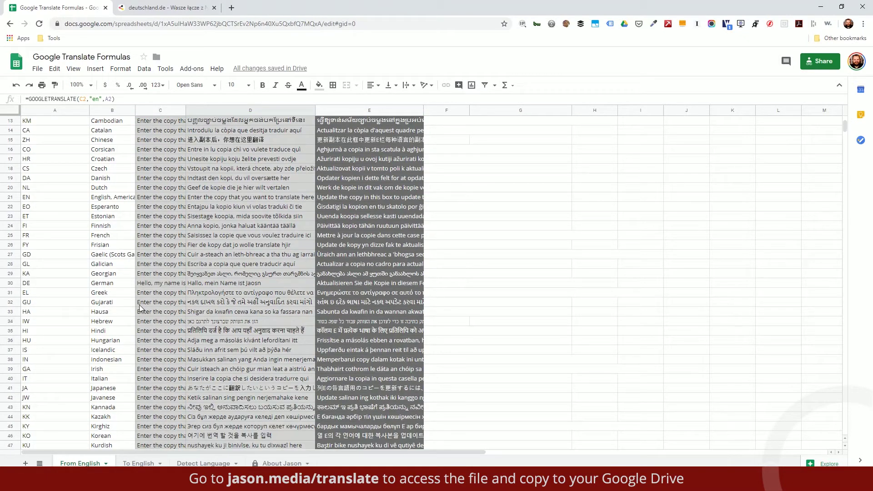
pyautogui.click(151, 282)
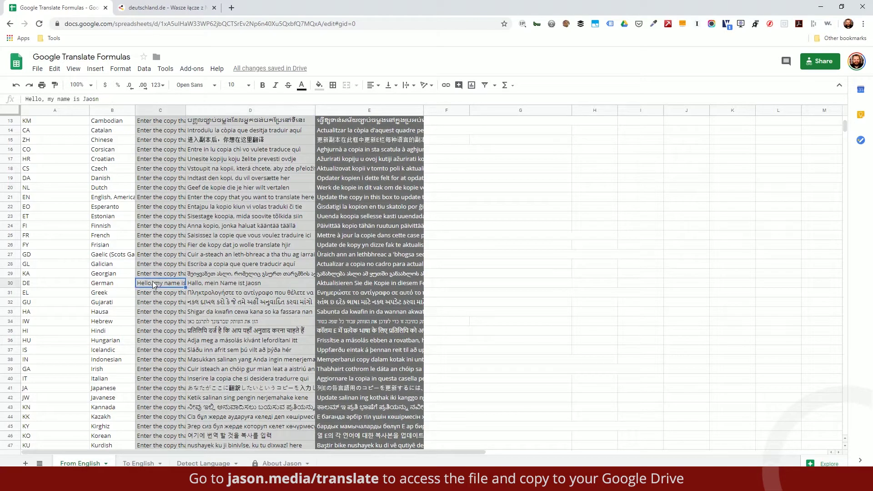
pyautogui.write('Have a gh')
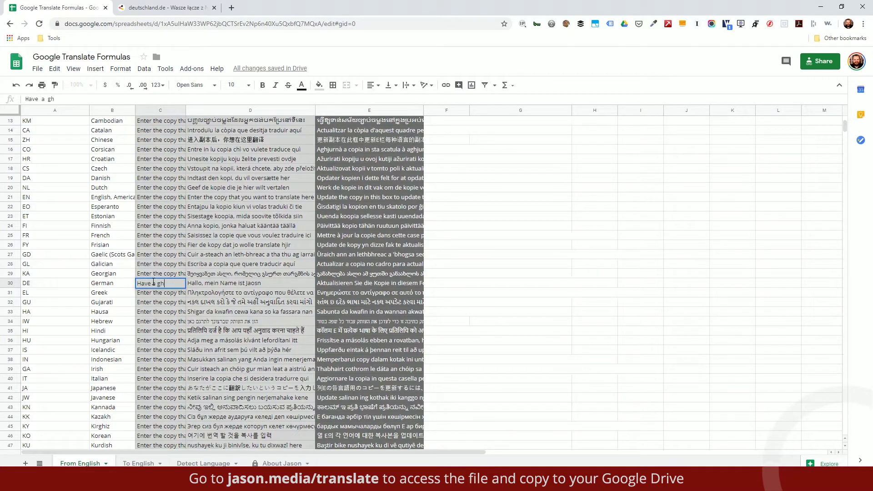
pyautogui.press('BackSpace')
pyautogui.press('BackSpace')
pyautogui.write('happy birthday')
pyautogui.press('Return')
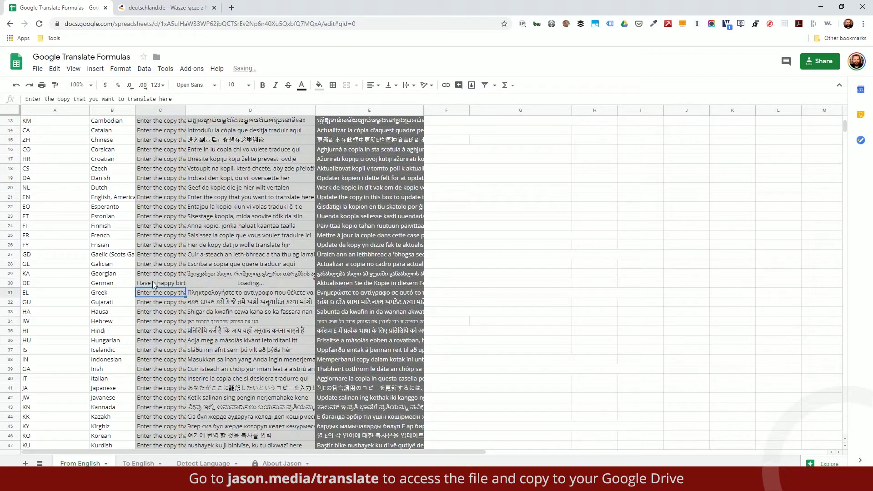
pyautogui.press('Up')
pyautogui.press('Right')
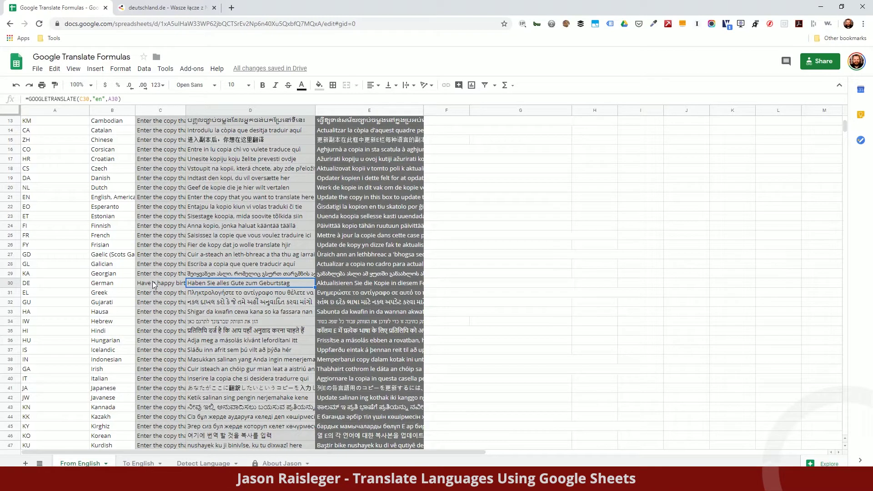
# Step: Enter 'I would love to learn your language' in the Update All Languages box, then undo it
pyautogui.click(152, 281)
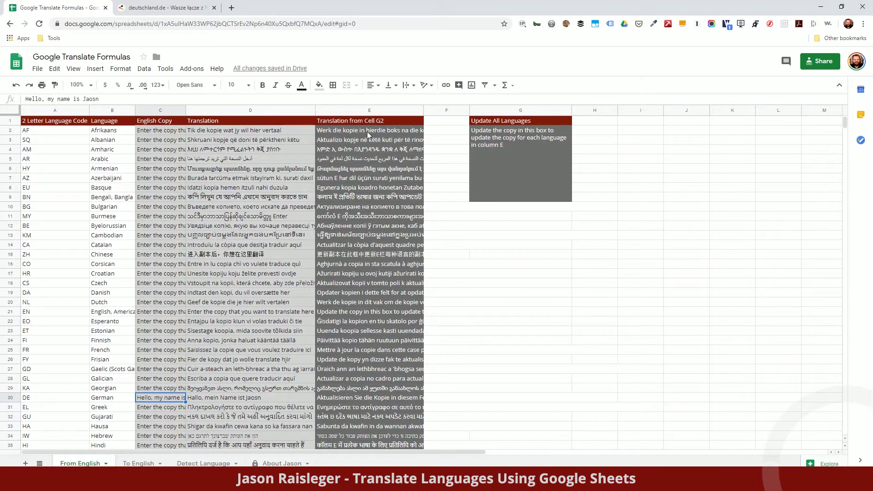
pyautogui.click(528, 156)
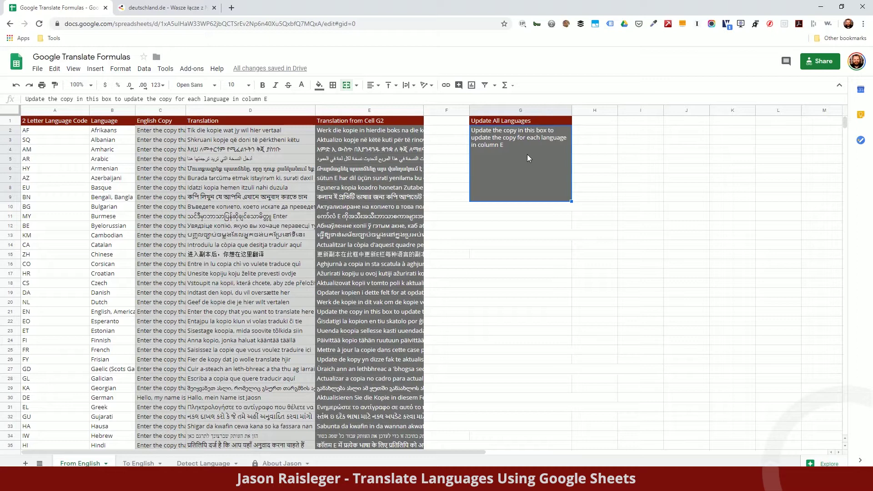
pyautogui.write('I would l')
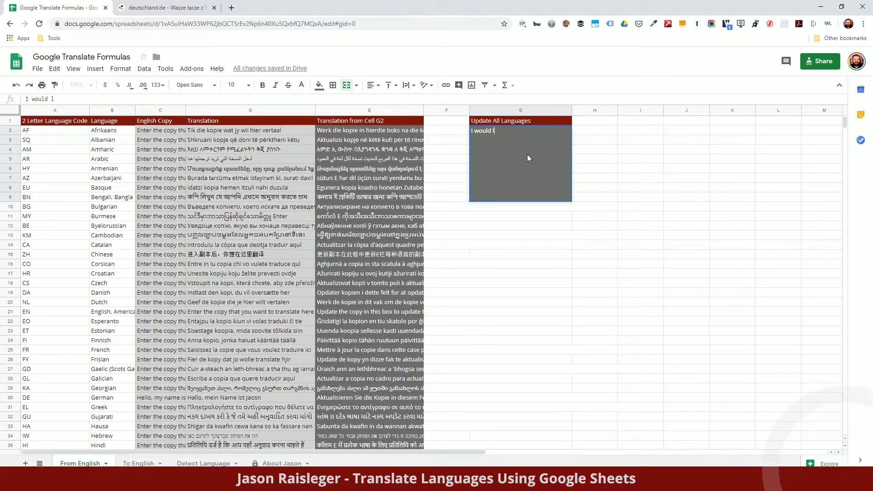
pyautogui.write('ove to')
pyautogui.press('BackSpace')
pyautogui.write('to learn your language')
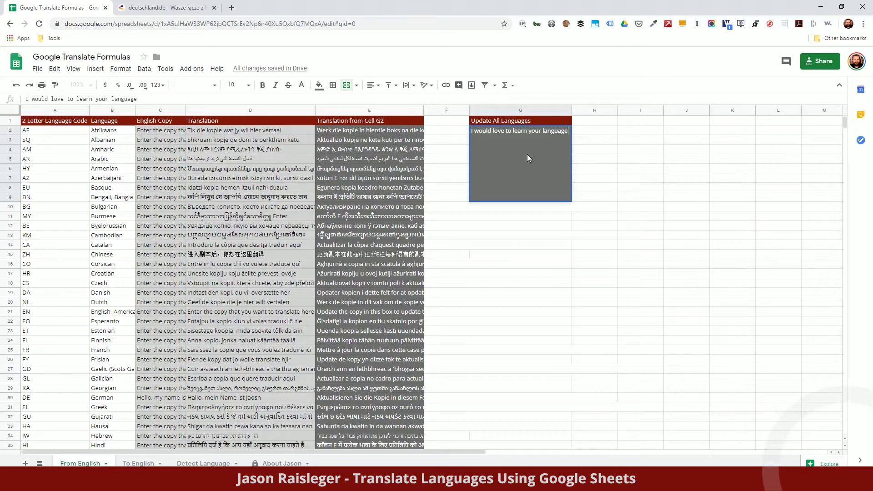
pyautogui.press('Return')
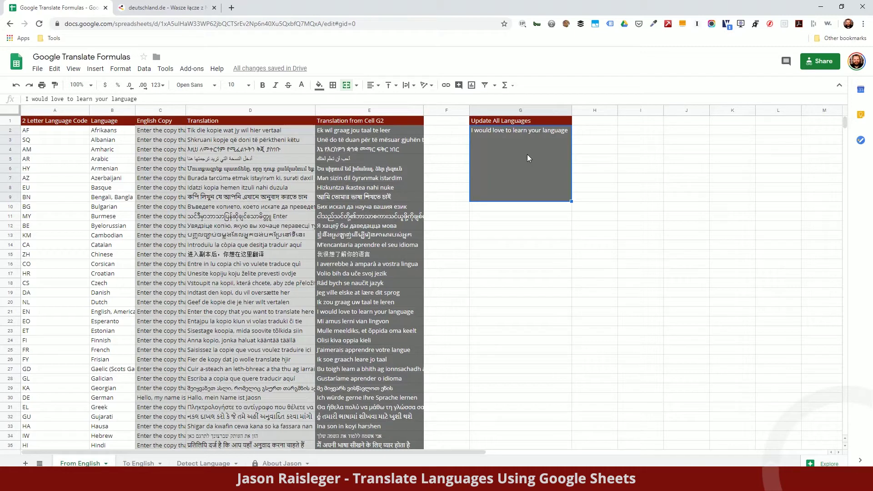
pyautogui.hotkey('ctrl', 'z')
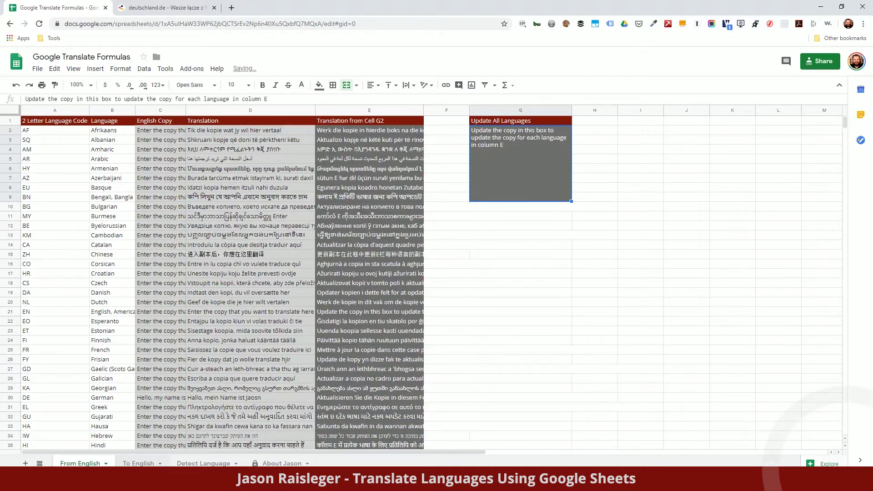
# Step: On the To English sheet, commit =GOOGLETRANSLATE(C2,A2,"en") in D2 and check C2 and D2
pyautogui.hotkey('ctrl', 'shift', 'pagedown')
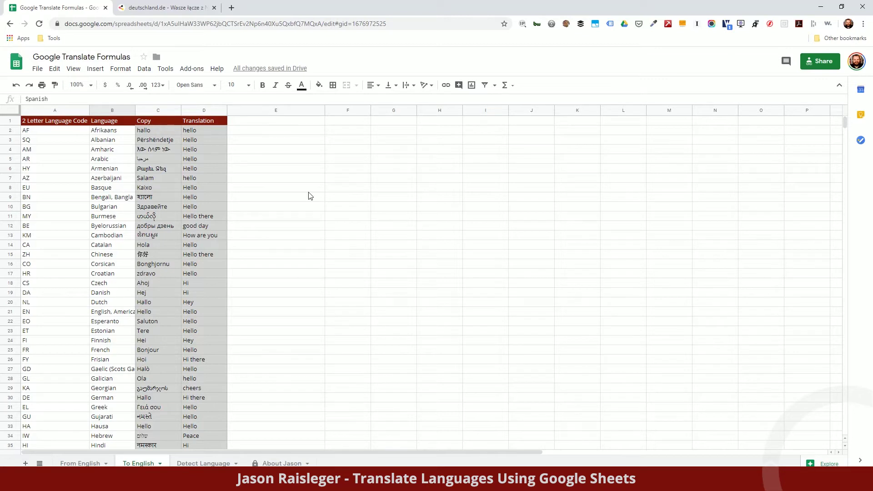
pyautogui.click(206, 131)
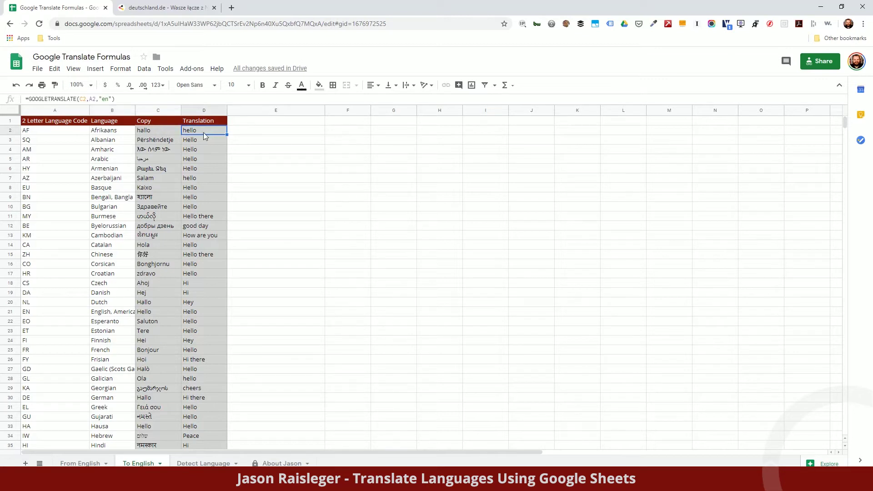
pyautogui.click(90, 98)
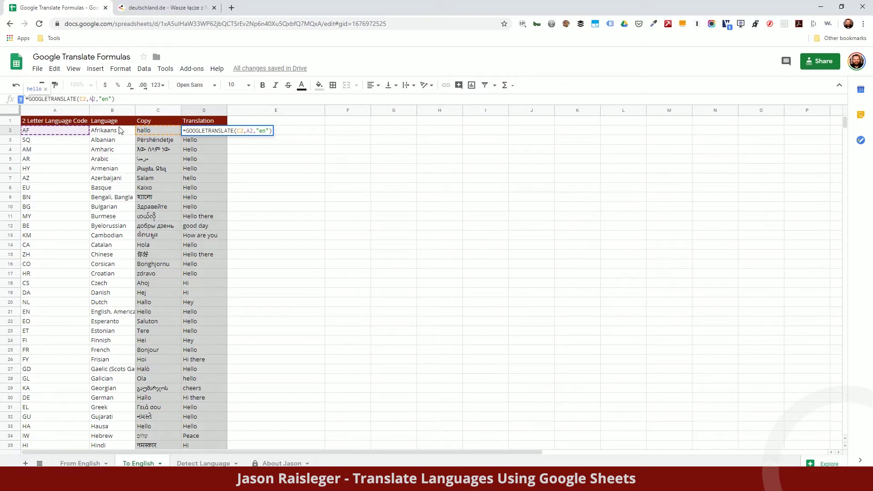
pyautogui.click(149, 132)
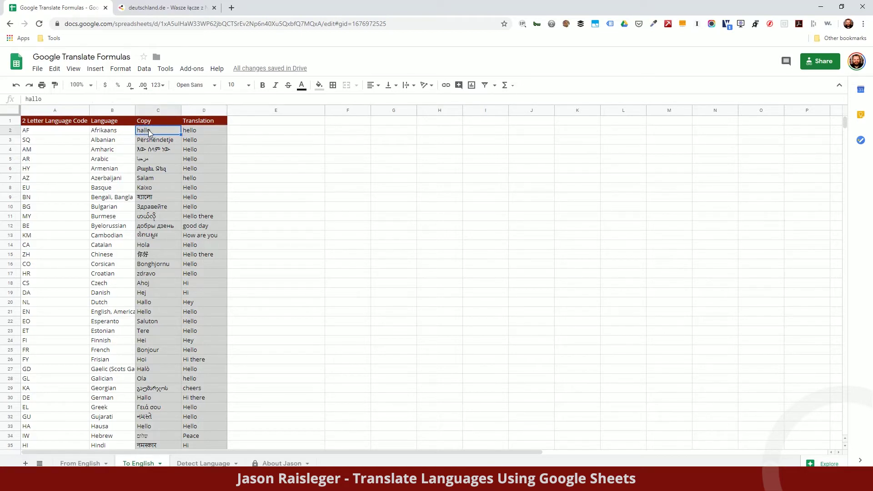
pyautogui.click(192, 132)
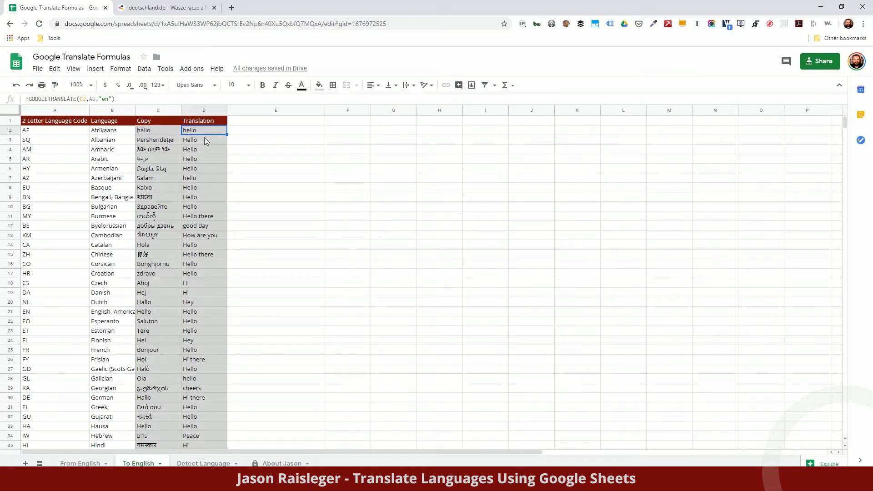
pyautogui.scroll(-10, 142, 258)
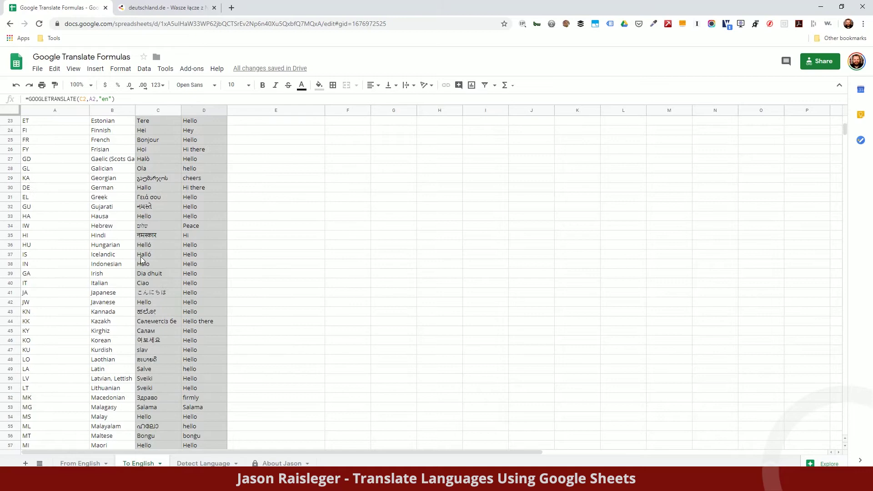
pyautogui.scroll(-4, 142, 260)
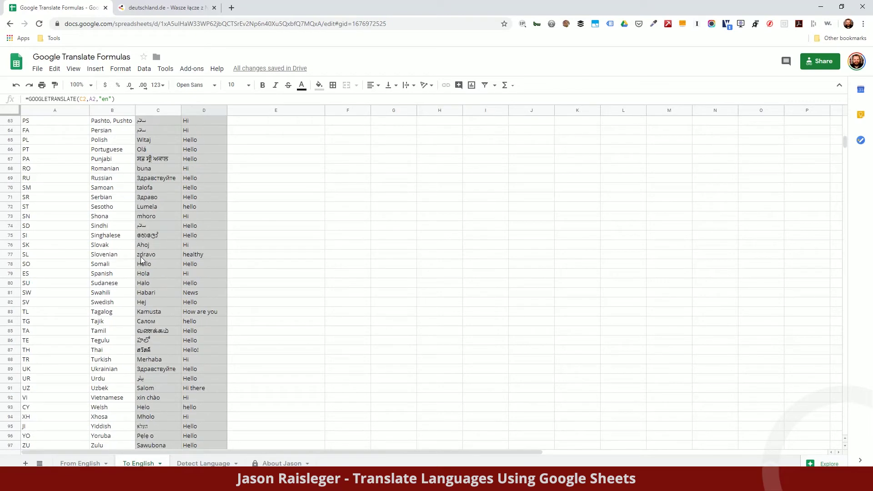
pyautogui.click(103, 274)
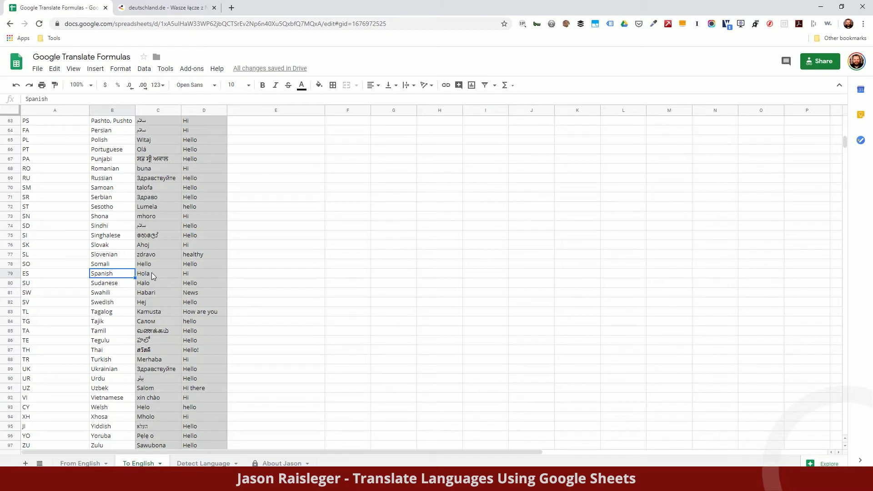
pyautogui.click(151, 272)
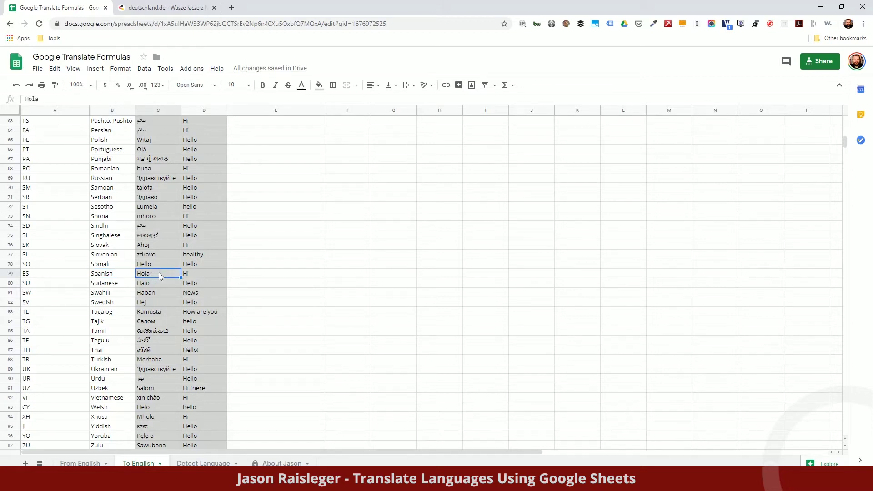
pyautogui.write('cerveza')
pyautogui.press('Return')
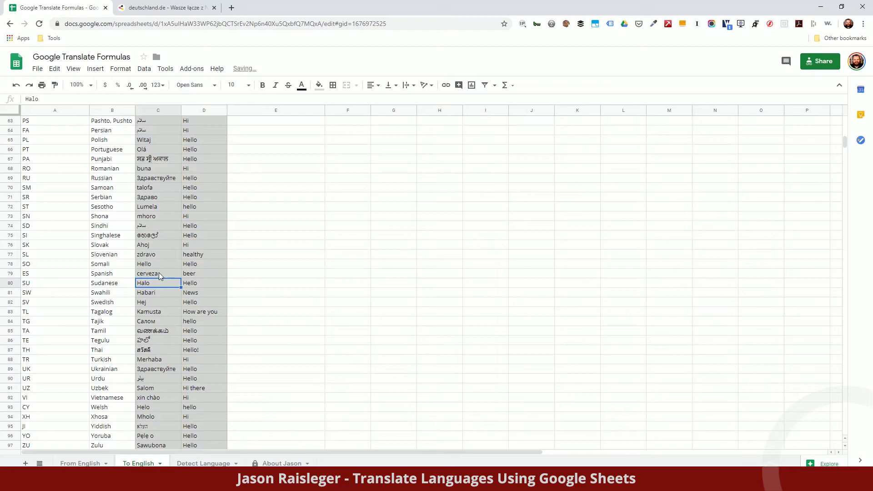
pyautogui.click(162, 273)
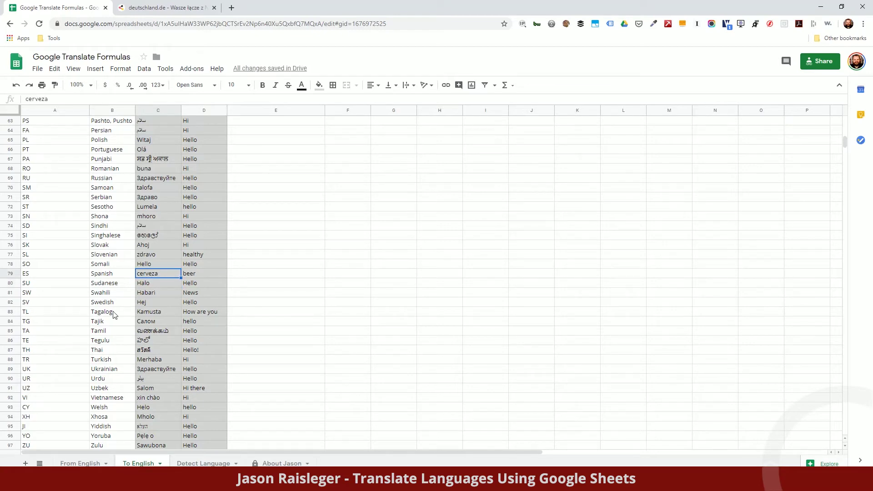
pyautogui.scroll(9, 116, 323)
pyautogui.scroll(12, 115, 322)
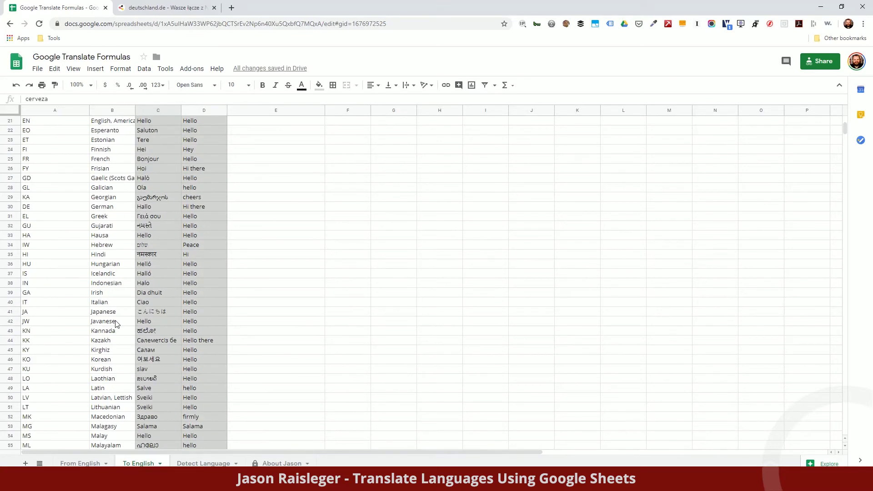
pyautogui.hotkey('ctrl', 'z')
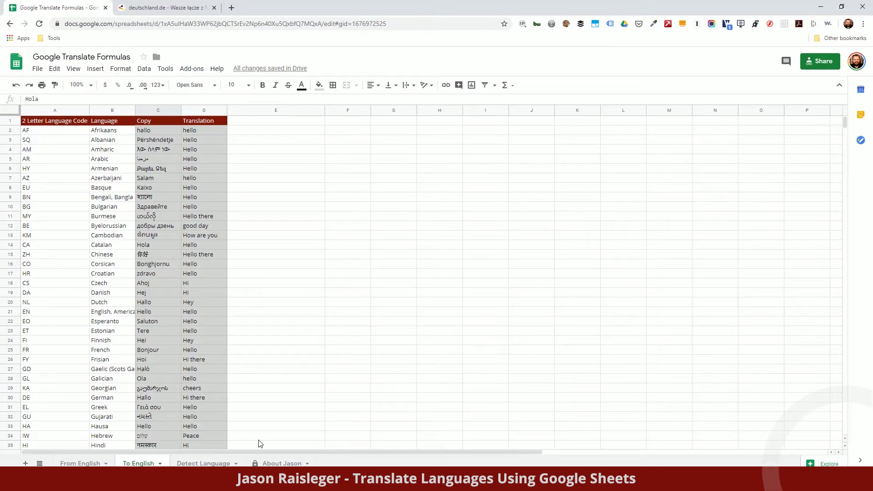
# Step: Inspect the DETECTLANGUAGE, VLOOKUP and GOOGLETRANSLATE formulas in B2, C2 and D2 of the Detect Language sheet
pyautogui.click(205, 463)
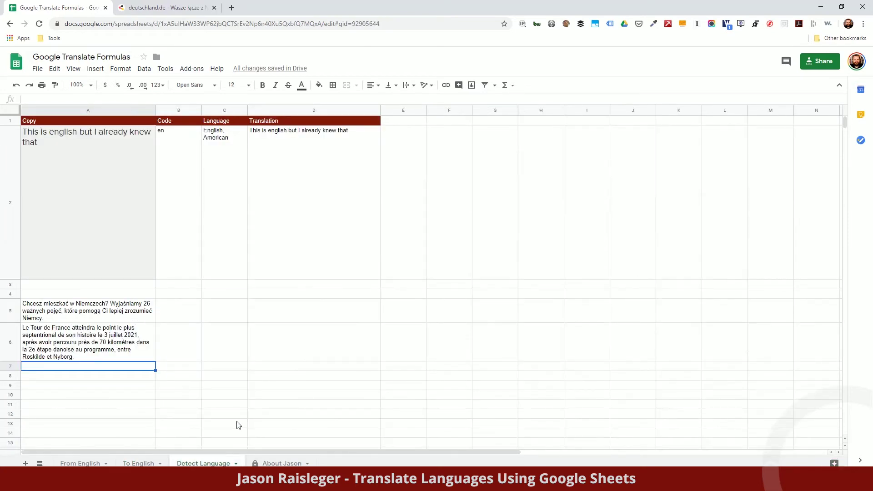
pyautogui.click(186, 206)
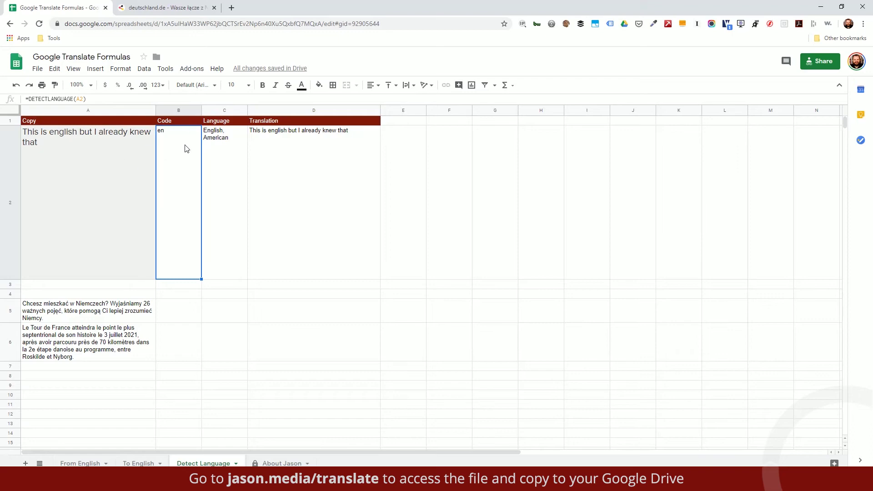
pyautogui.click(221, 160)
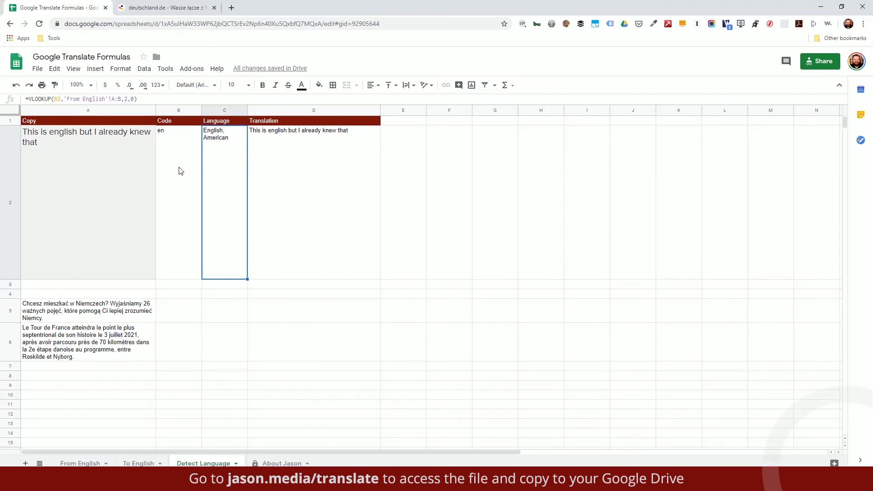
pyautogui.click(180, 170)
pyautogui.click(217, 163)
pyautogui.click(264, 152)
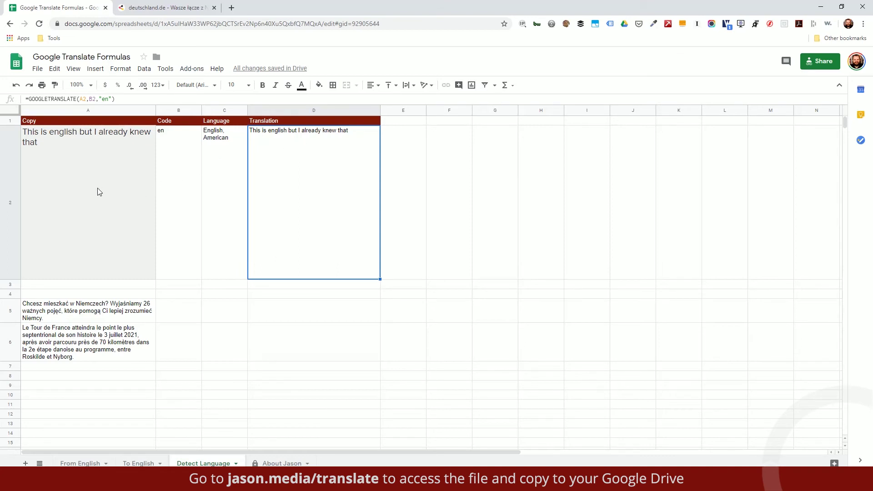
pyautogui.click(68, 314)
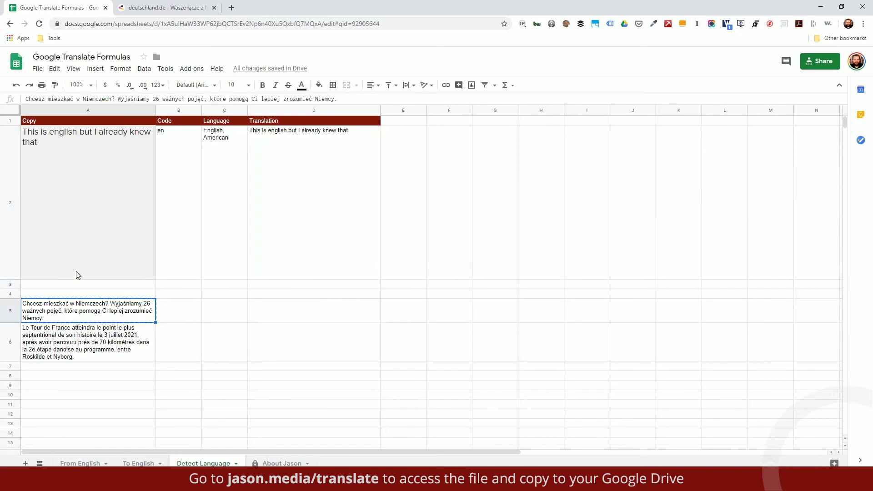
# Step: Copy the Polish sentence from A5 into A2 and glance at the deutschland.de source tab
pyautogui.hotkey('ctrl', 'c')
pyautogui.click(96, 182)
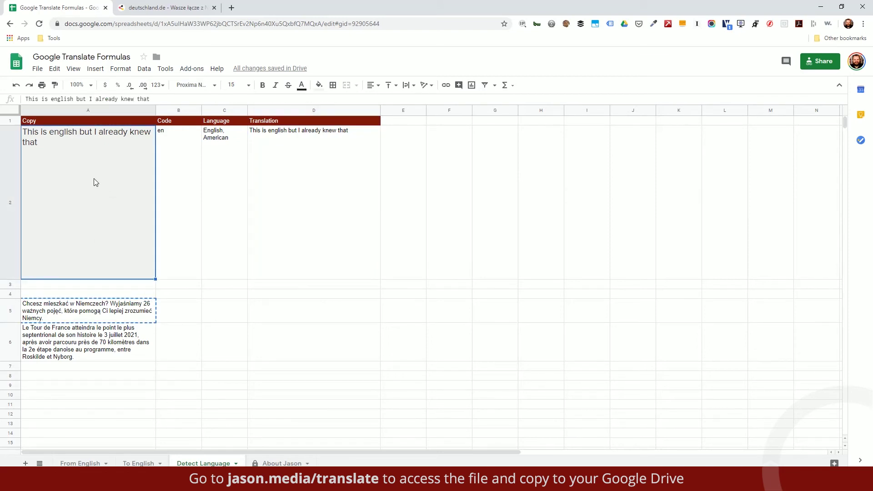
pyautogui.hotkey('ctrl', 'v')
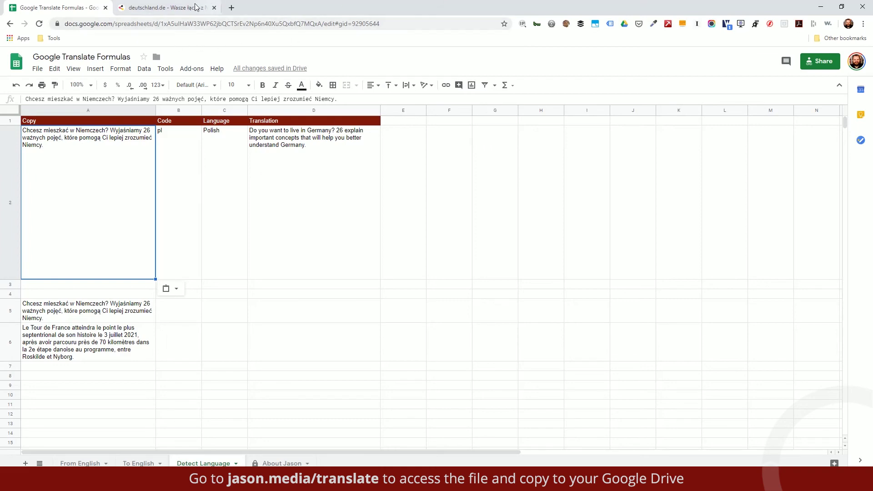
pyautogui.click(162, 8)
pyautogui.click(46, 8)
# Step: Paste the French Tour de France sentence from A6 into A2
pyautogui.click(75, 361)
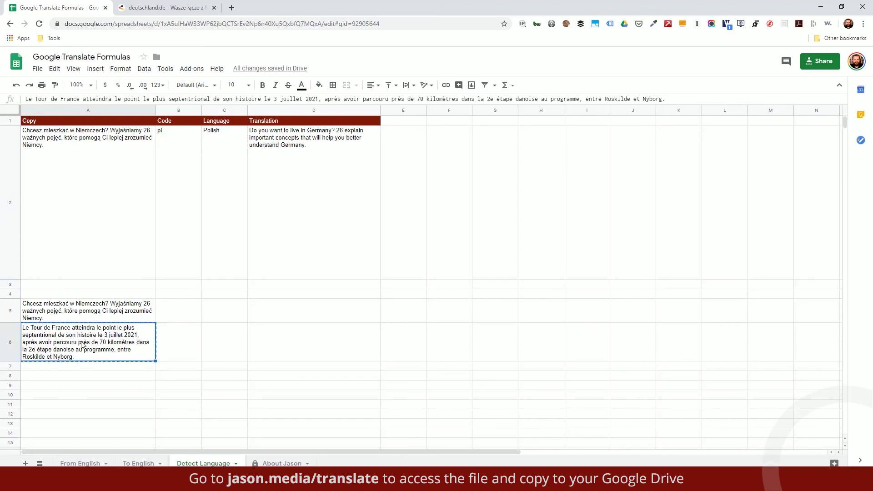
pyautogui.click(93, 231)
pyautogui.hotkey('ctrl', 'v')
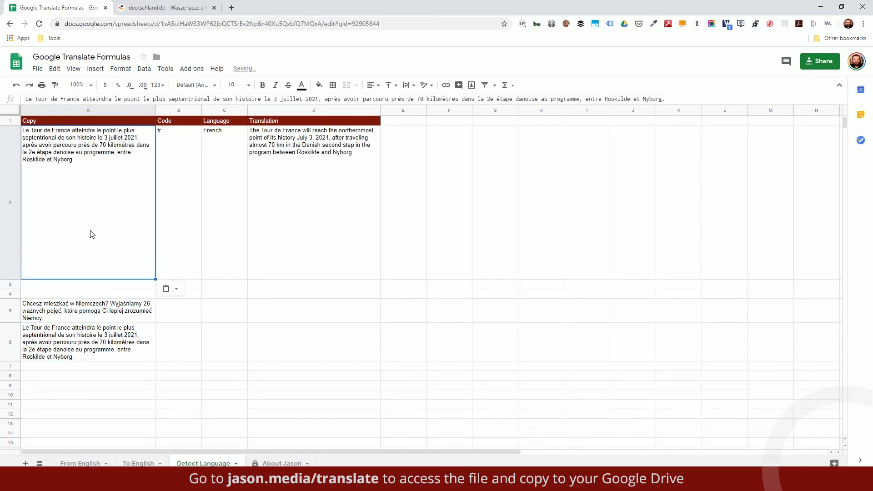